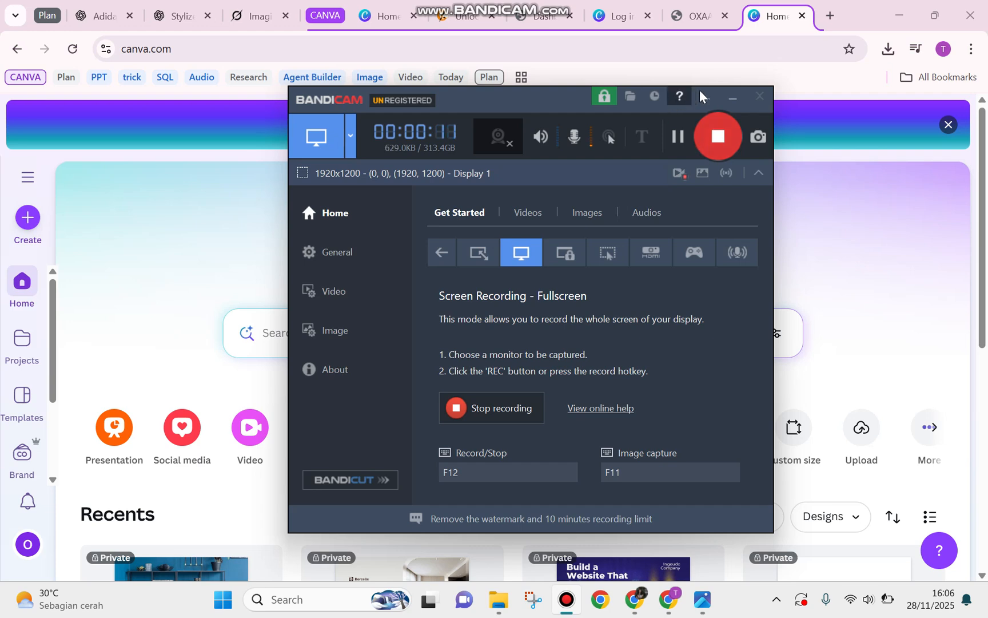
Minimize the Bandicam recorder and switch the browser to the oxaam.com marketplace page.
left_click(734, 98)
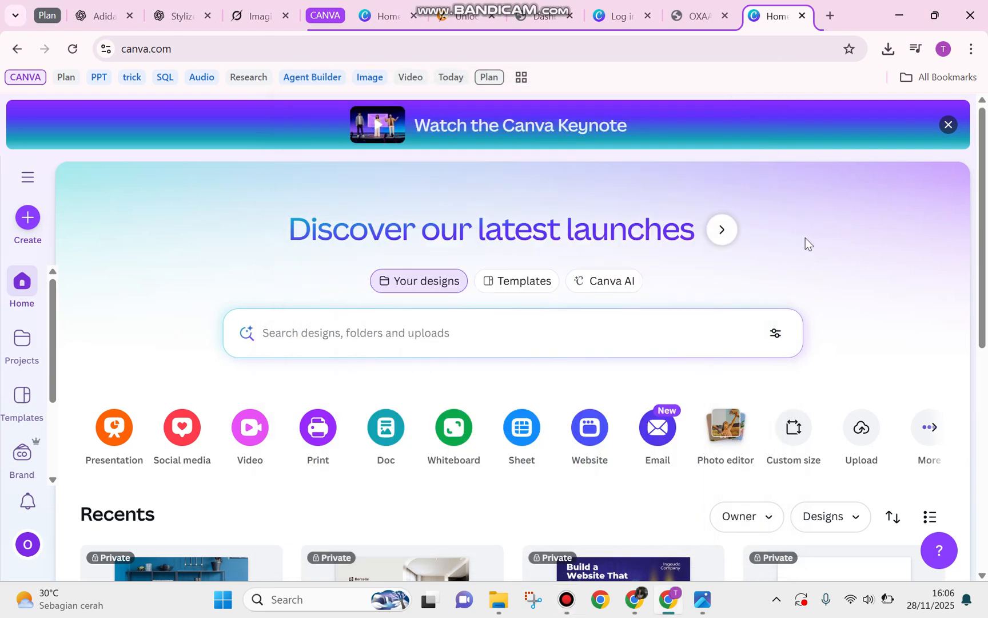
scroll(806, 239, "down", 2)
scroll(807, 239, "up", 2)
left_click(463, 15)
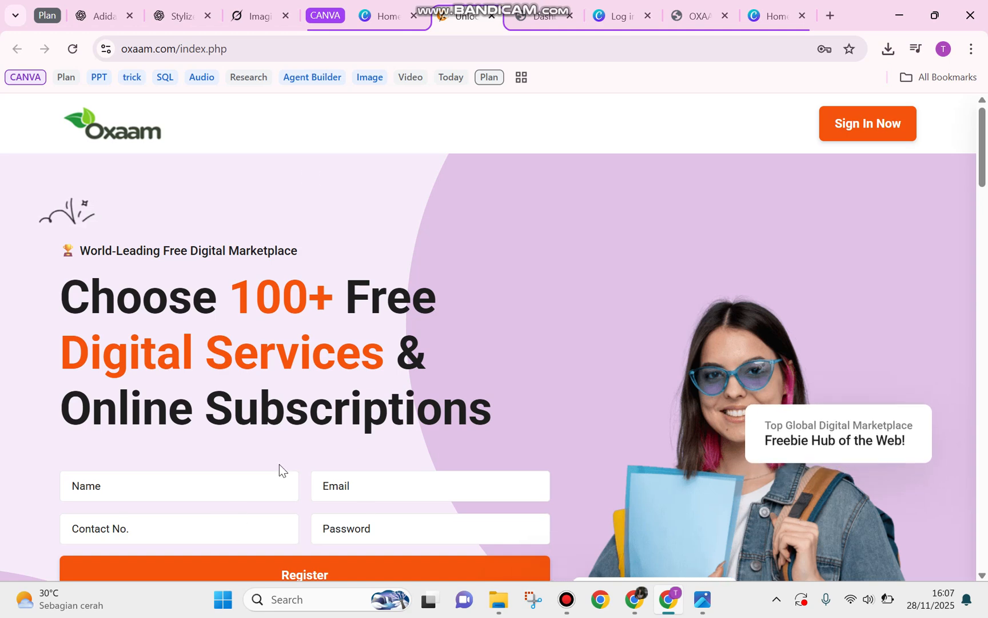
scroll(279, 464, "down", 3)
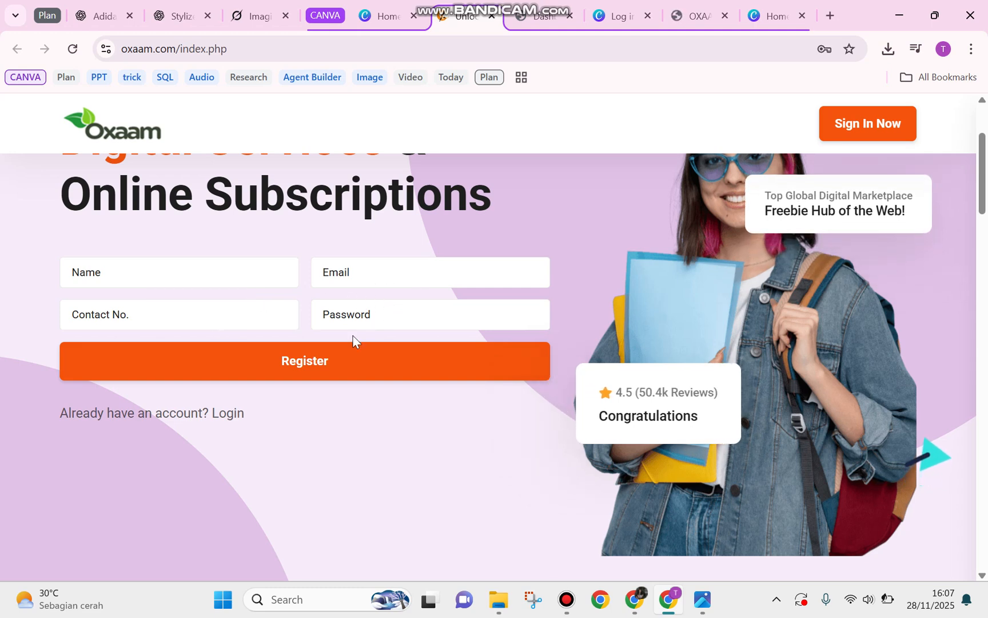
scroll(356, 332, "up", 2)
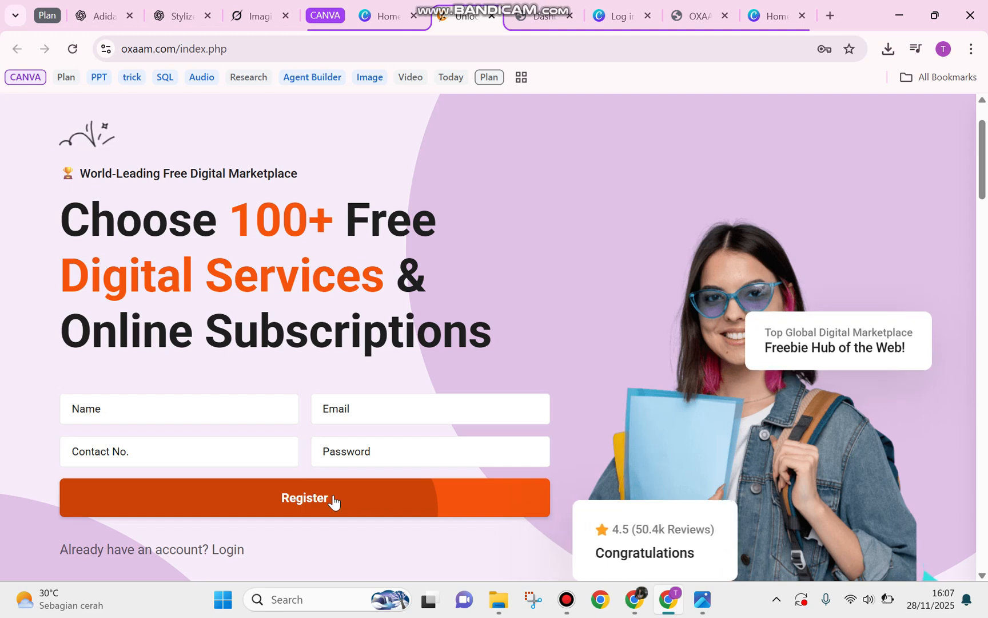
scroll(538, 337, "up", 3)
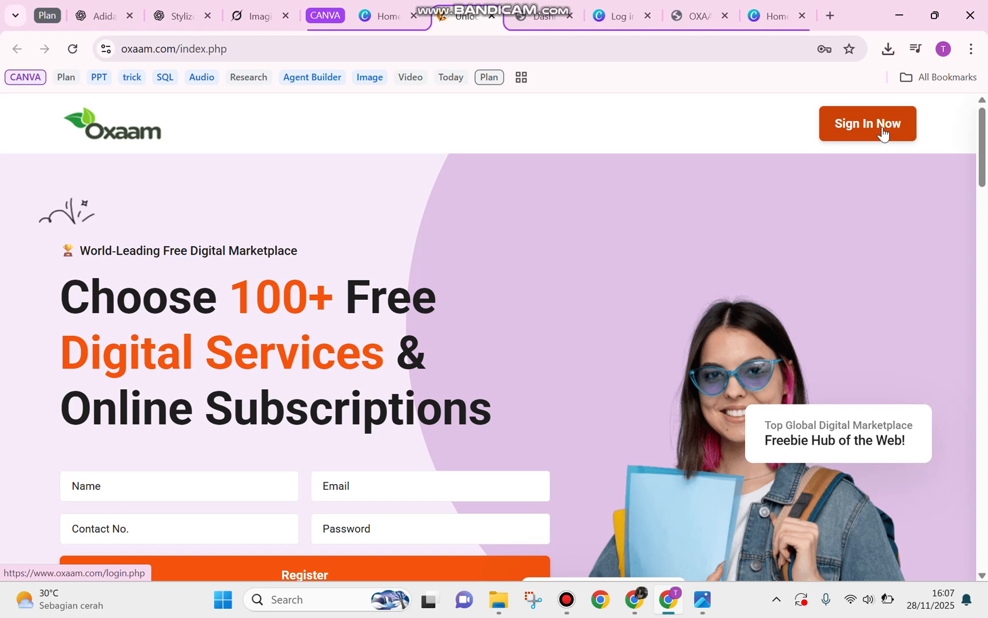
scroll(812, 203, "down", 1)
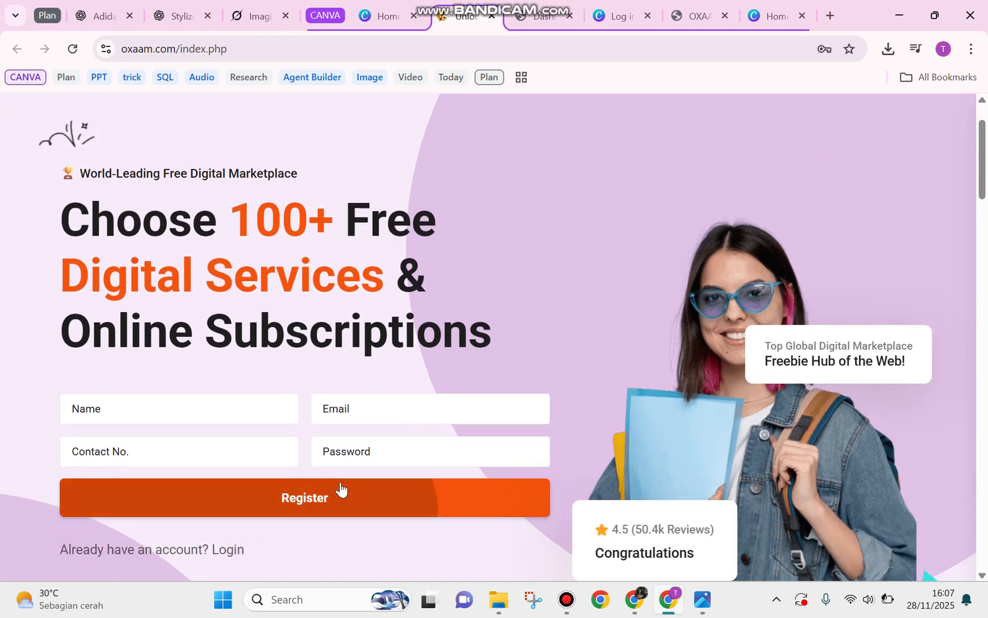
scroll(920, 264, "up", 1)
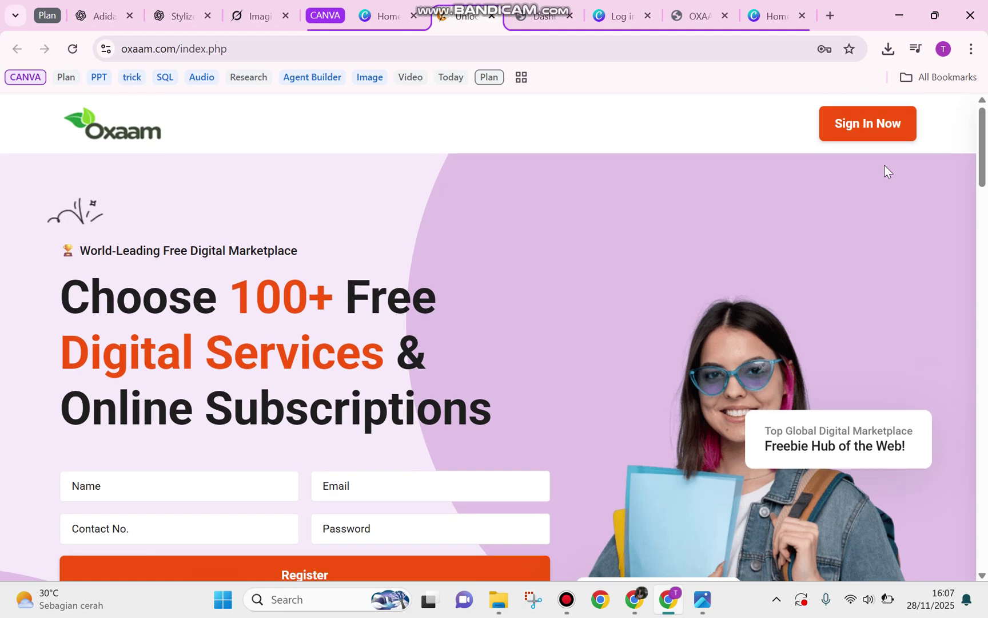
On the Oxaam dashboard, expand the Kaanvah Pro activation steps and follow the Official Website link to Canva.
left_click(541, 16)
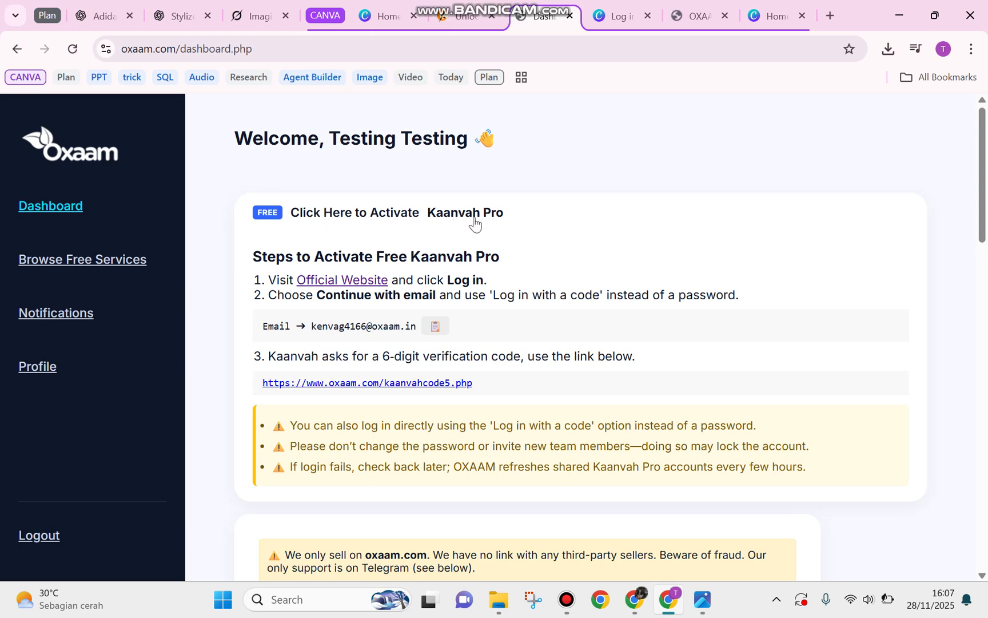
left_click(364, 210)
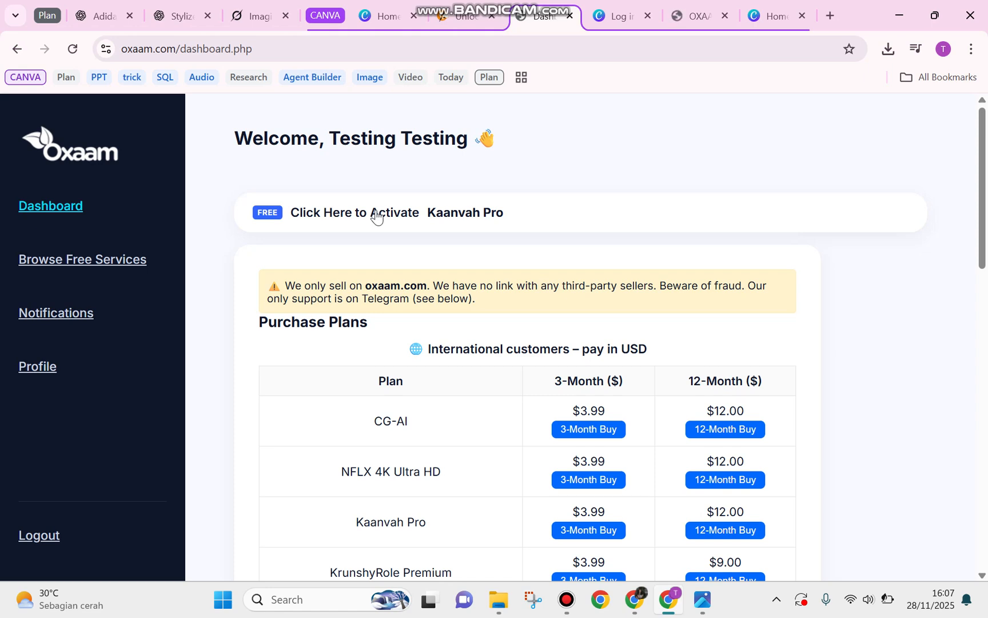
left_click(376, 215)
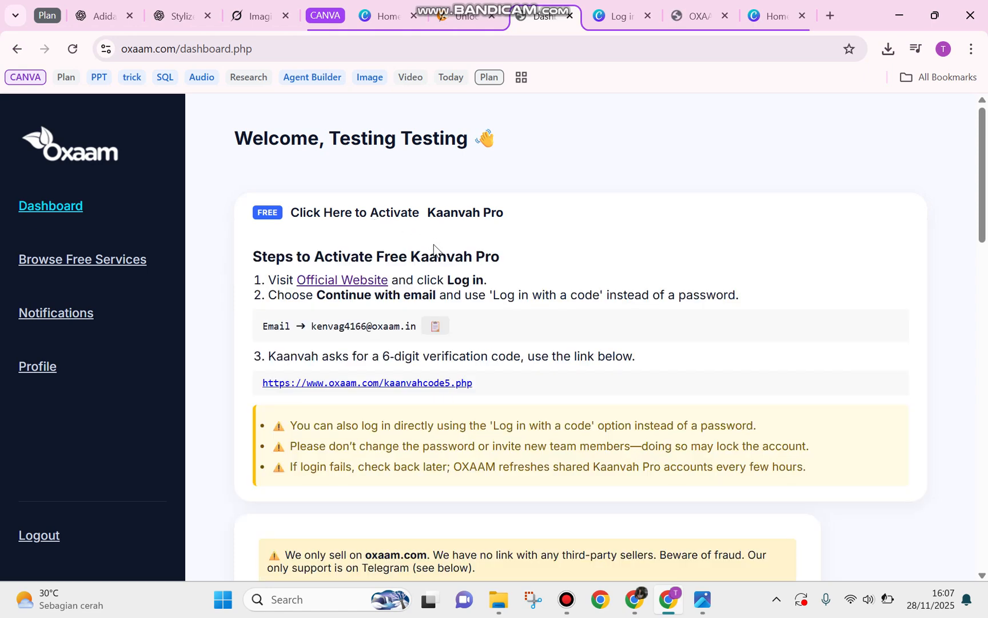
left_click(382, 281)
Choose Continue with email on Canva's login, then copy the shared account email from the Oxaam dashboard.
left_click(611, 16)
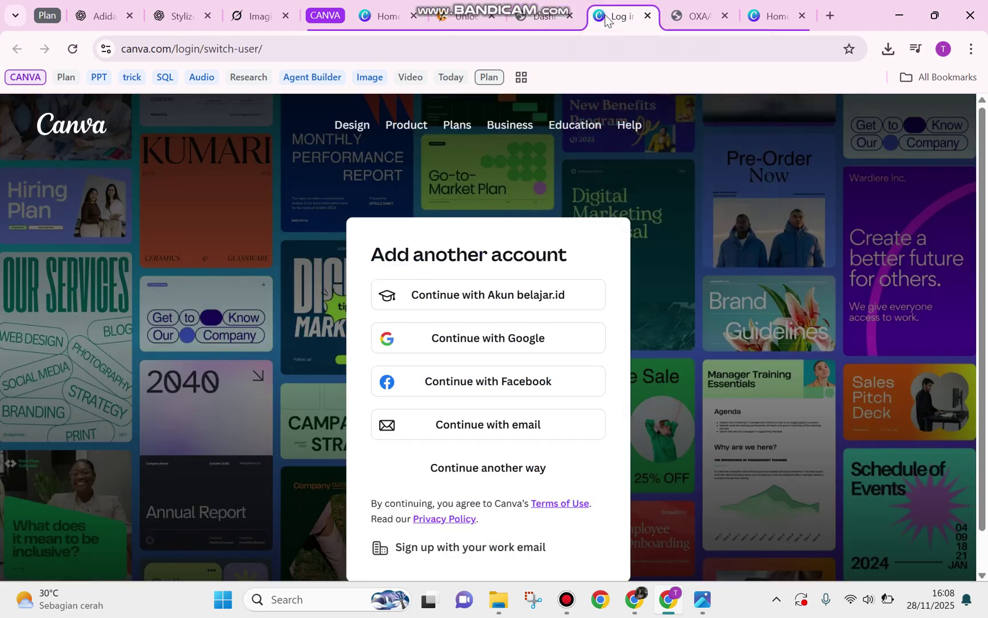
left_click(451, 427)
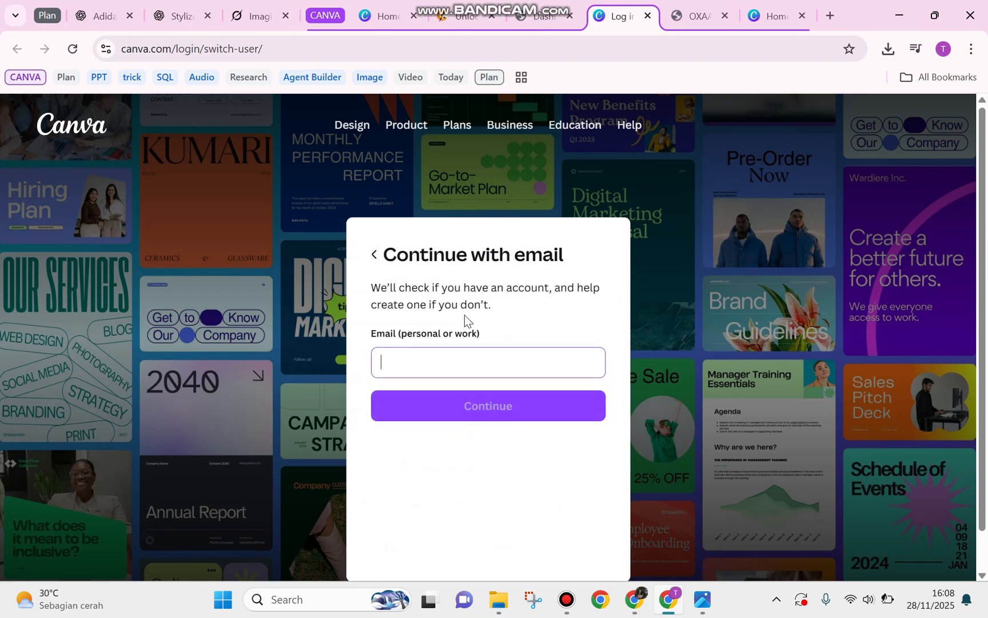
left_click(539, 15)
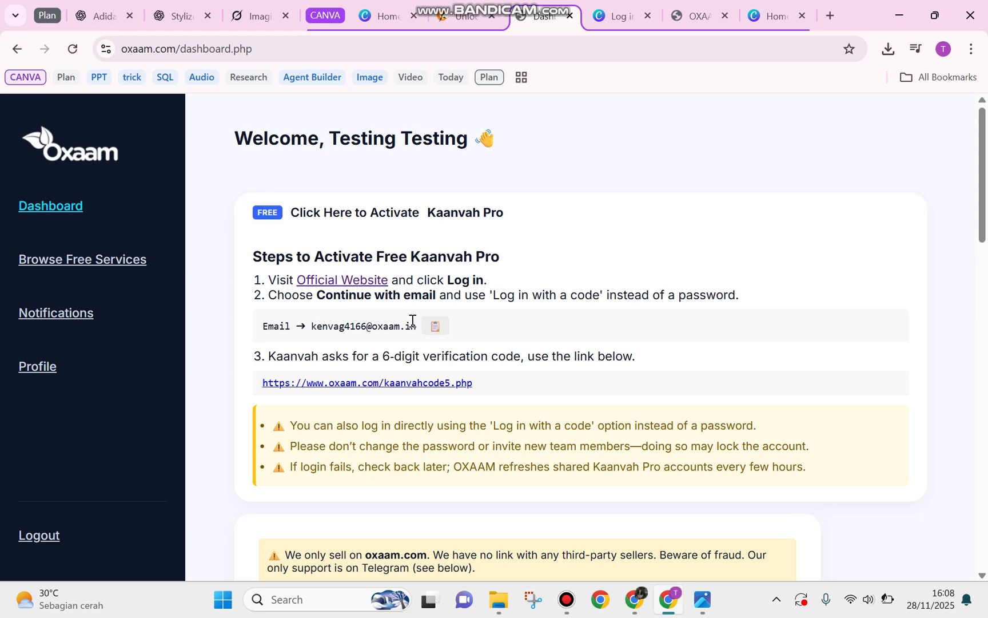
left_click(435, 326)
left_click(432, 326)
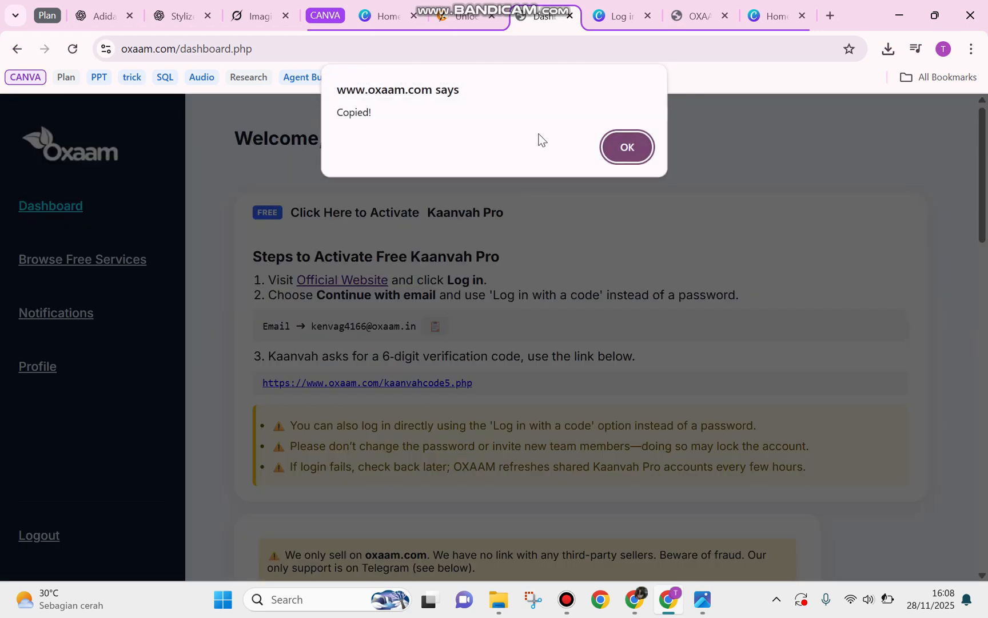
left_click(622, 147)
Paste the Oxaam email into Canva's login field and submit it to request a verification code.
left_click(618, 15)
left_click(417, 359)
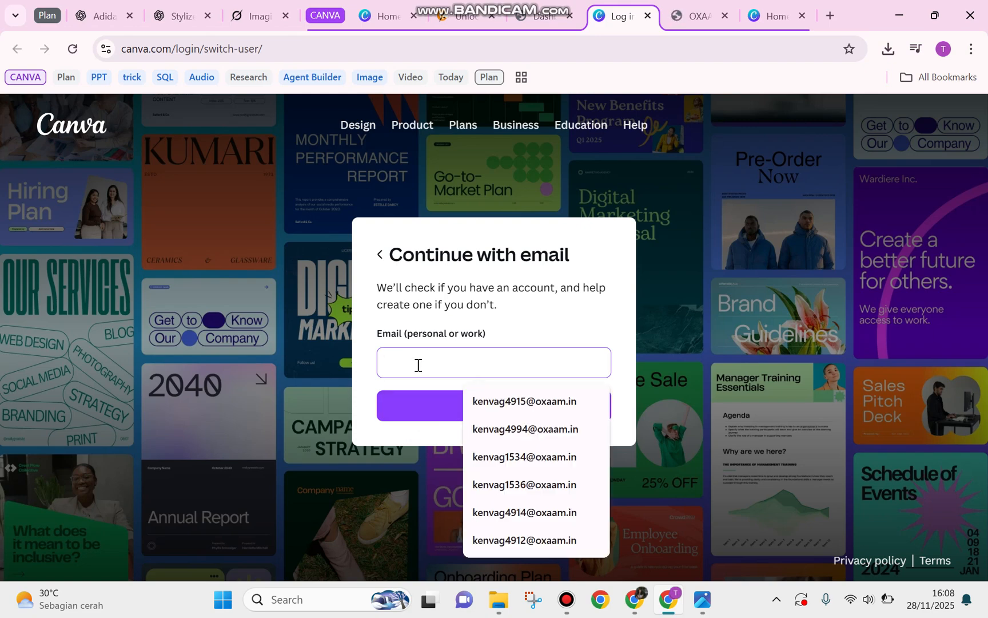
key("ctrl+v")
left_click(440, 412)
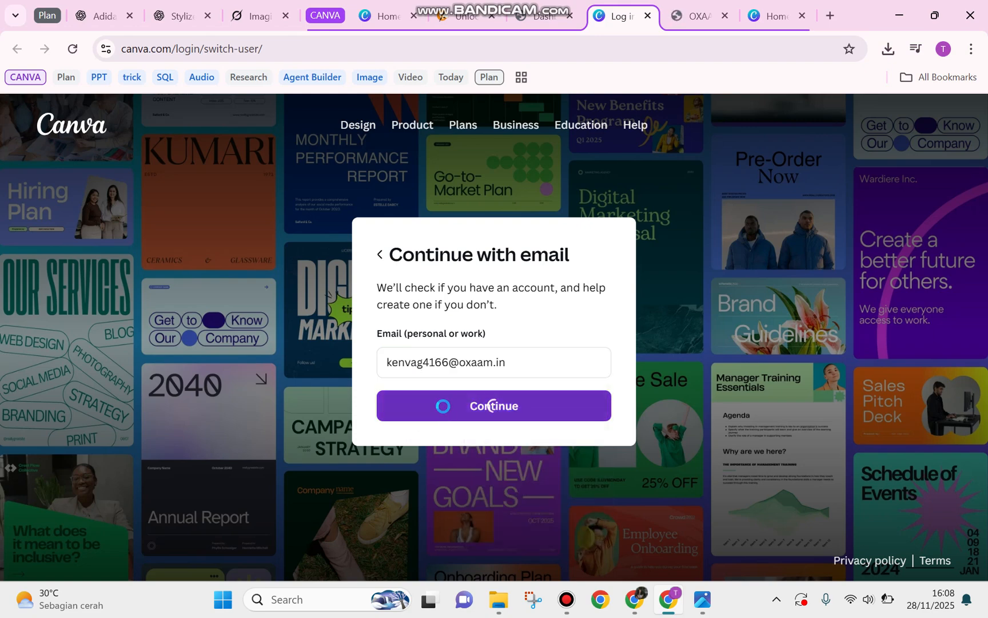
left_click(536, 18)
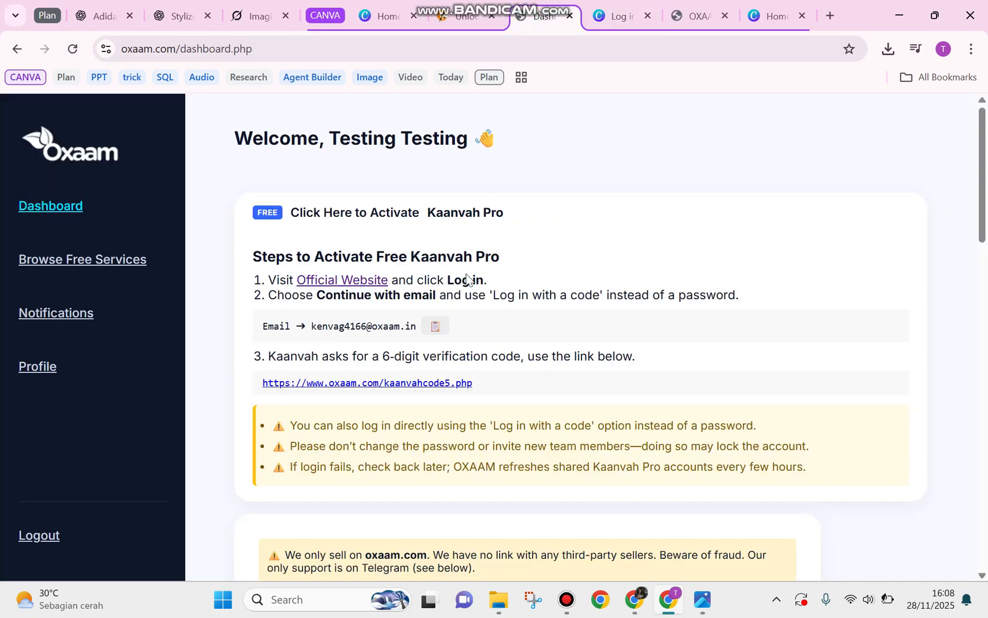
key("ctrl+Tab")
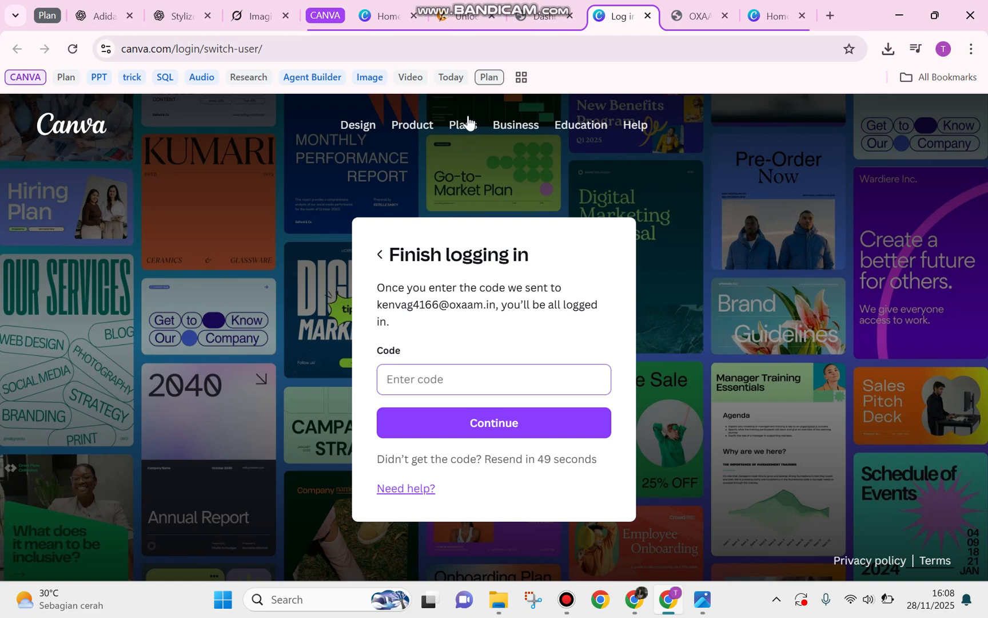
left_click(545, 16)
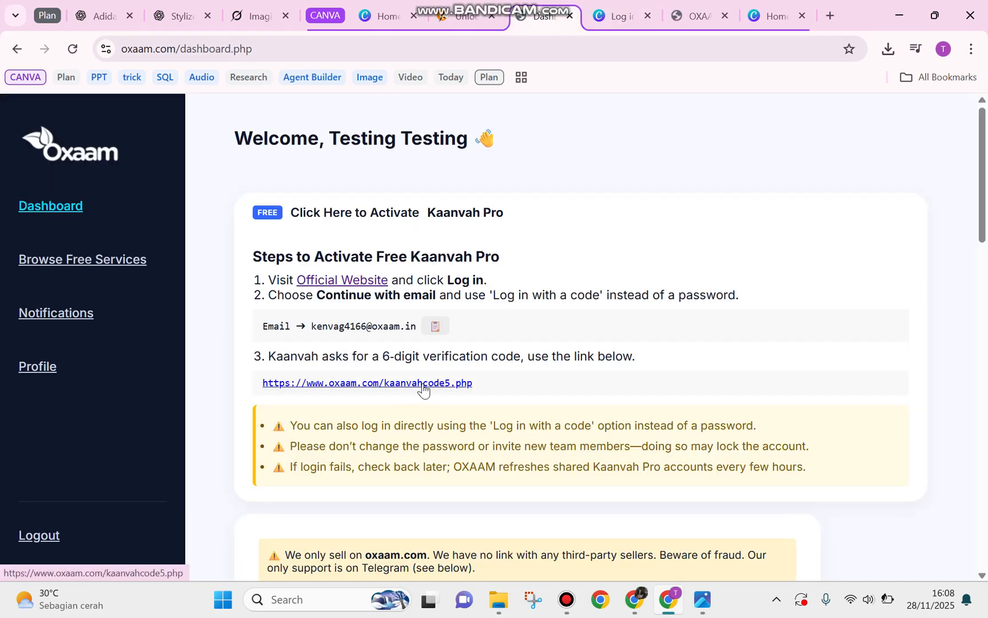
left_click(688, 18)
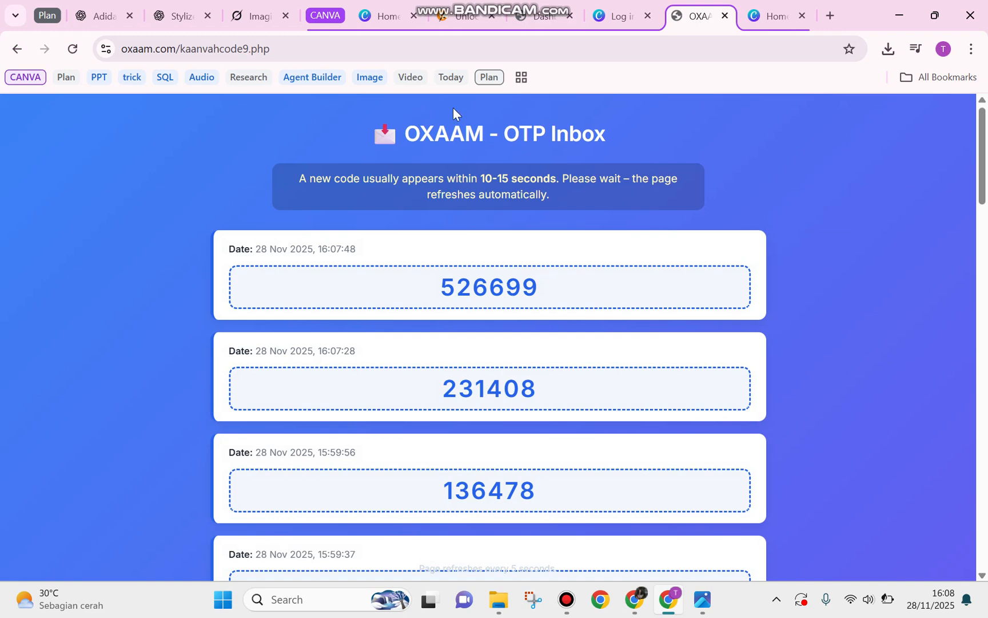
left_click(618, 16)
left_click(691, 16)
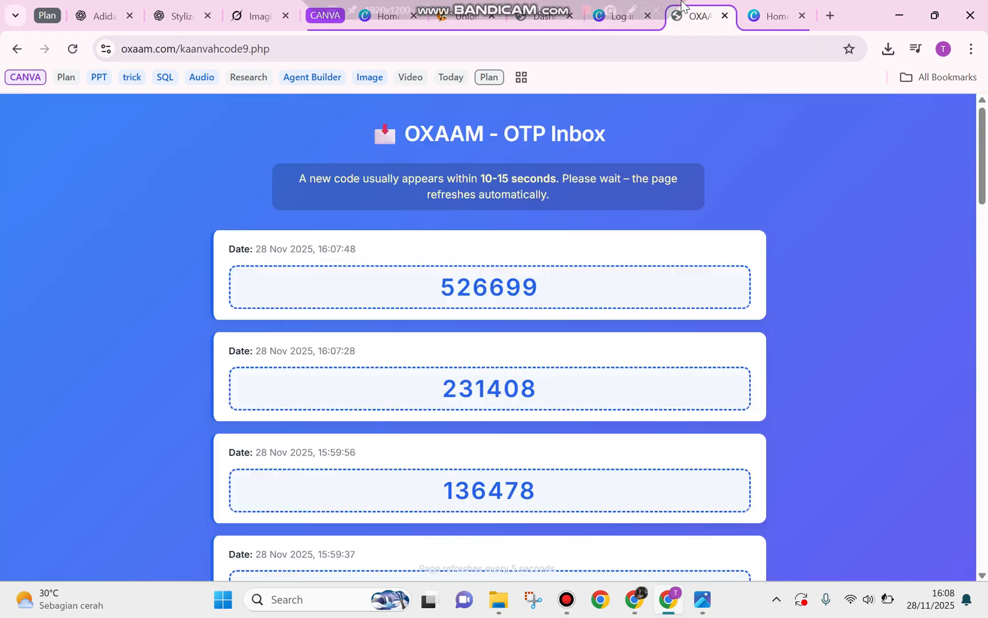
double_click(504, 289)
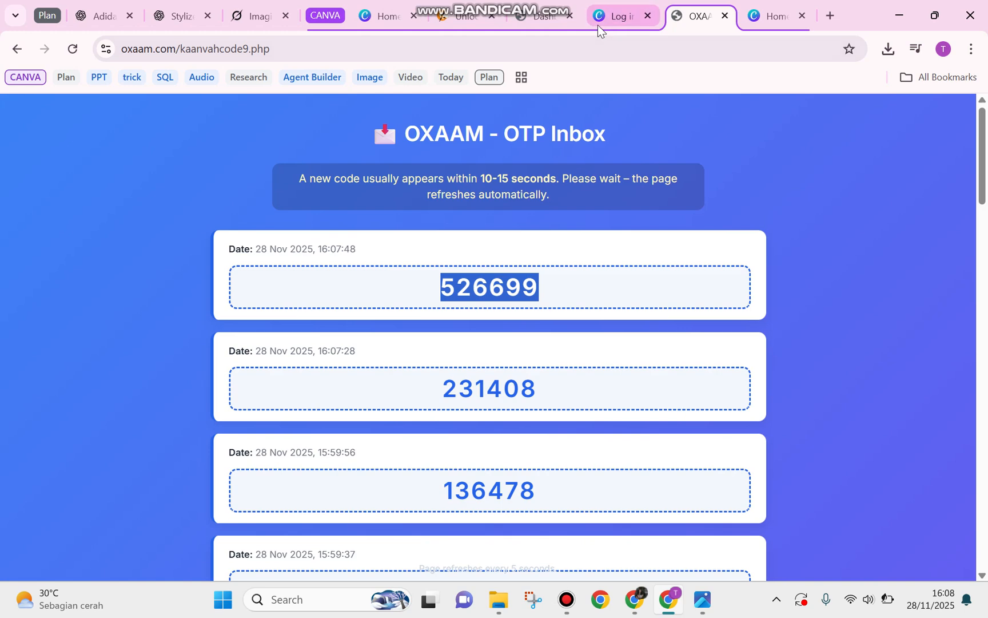
left_click(612, 16)
left_click(428, 375)
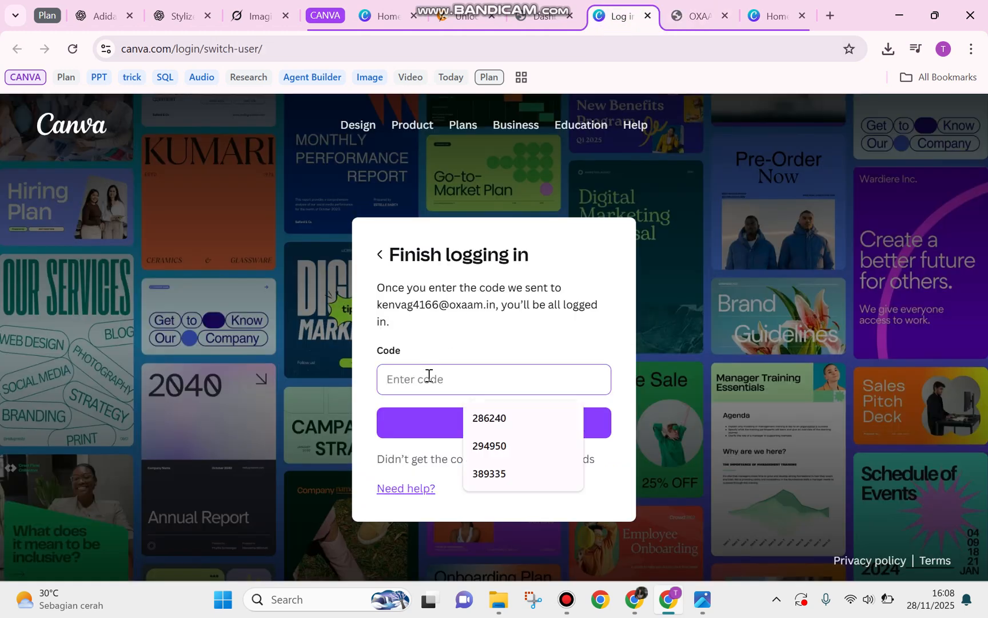
key("Escape")
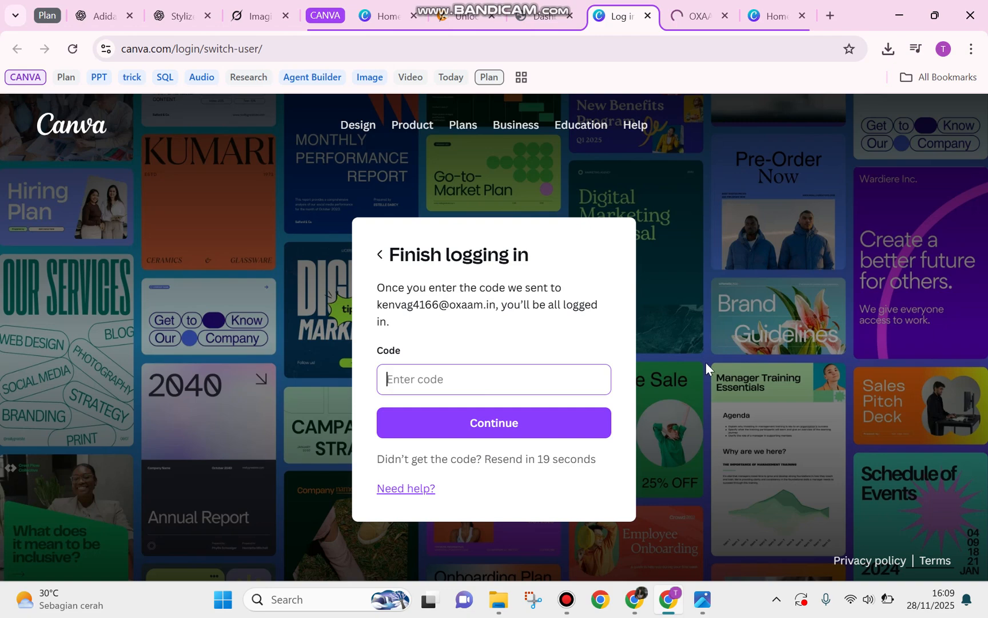
Check the inbox for a newer code, finish the Canva login and land on the Canva home page.
left_click(699, 16)
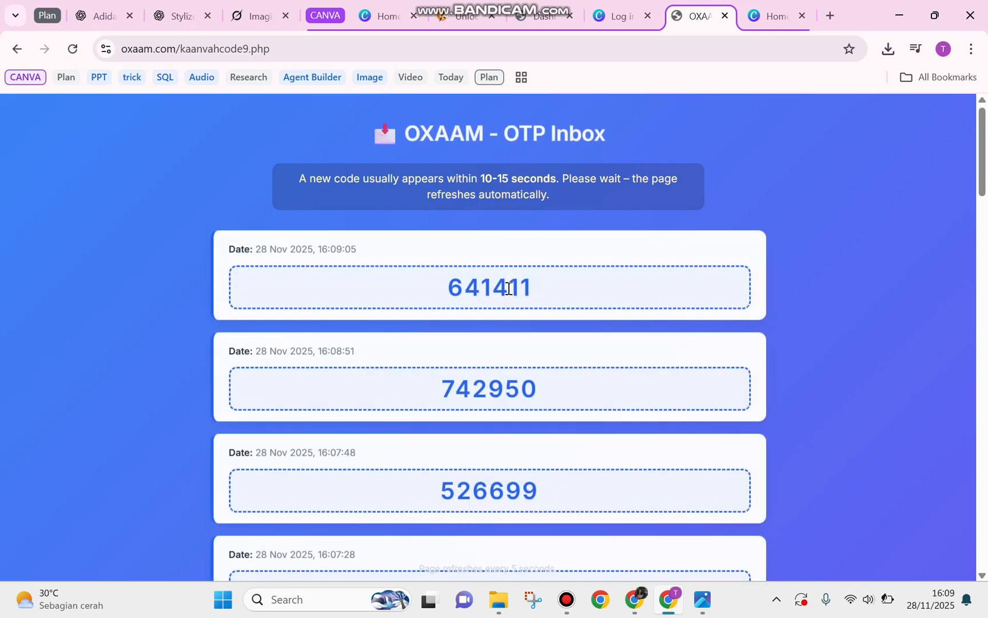
left_click(614, 15)
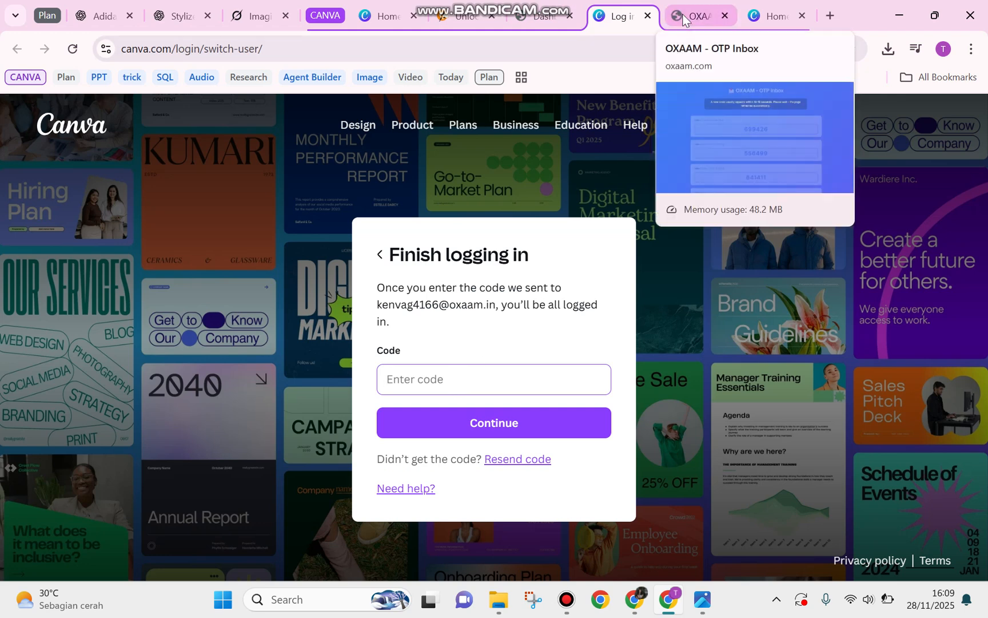
left_click(774, 16)
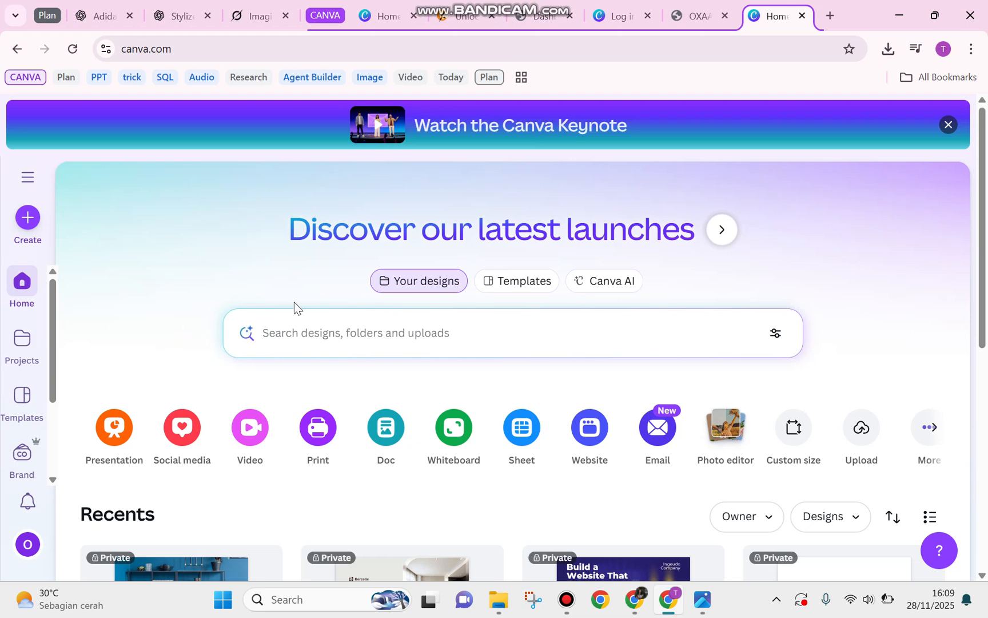
left_click(28, 544)
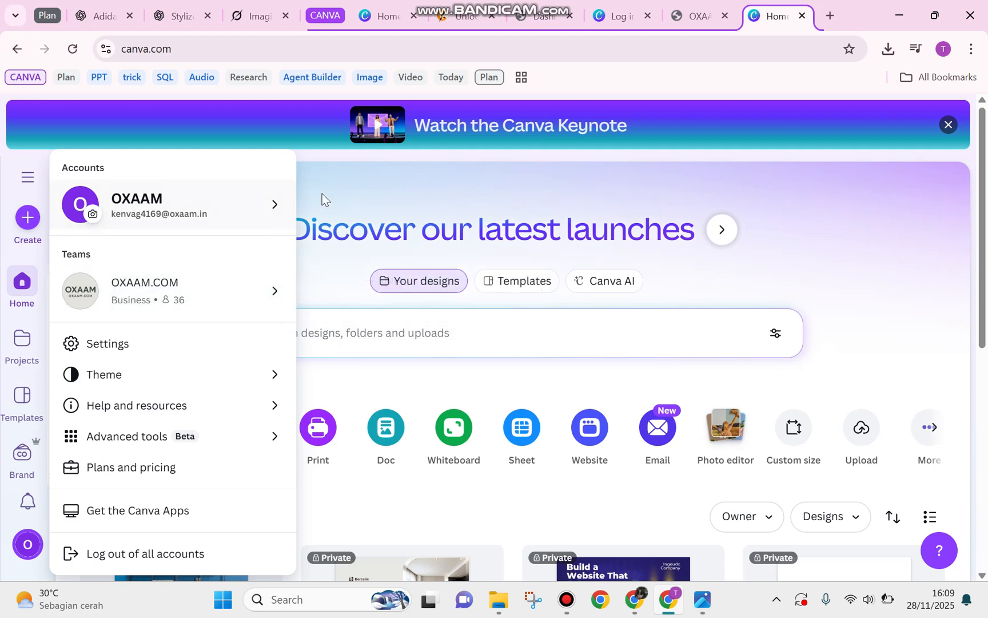
left_click(355, 194)
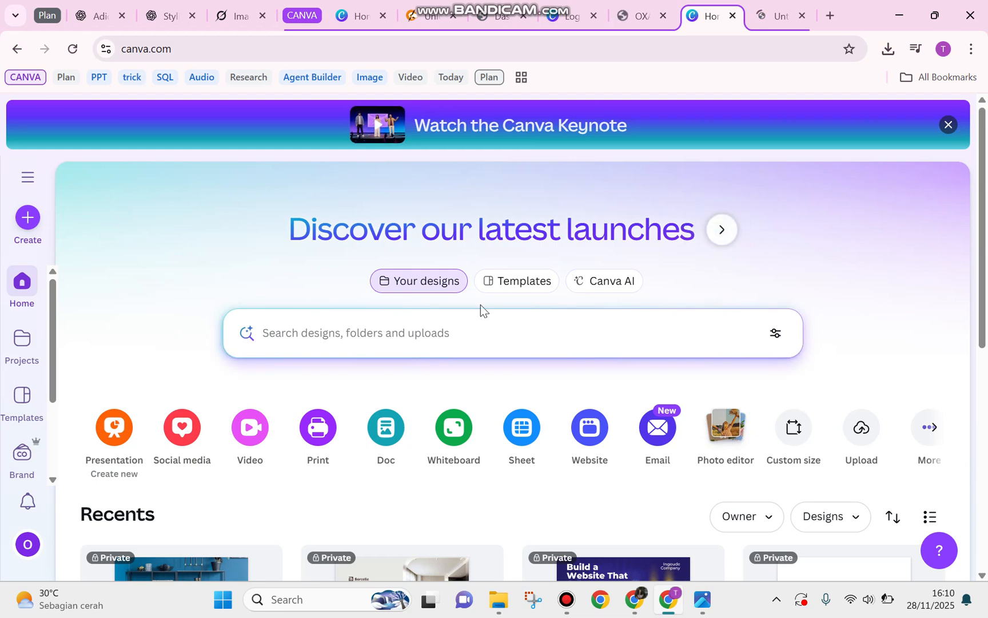
Open Canva's Templates page from the pill above the search bar.
left_click(514, 281)
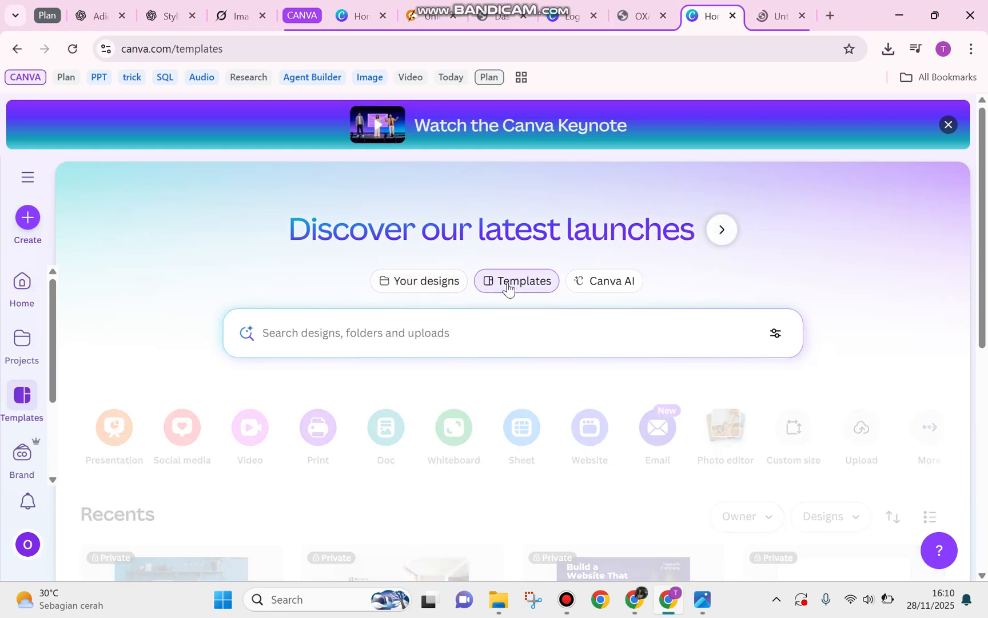
scroll(529, 319, "down", 3)
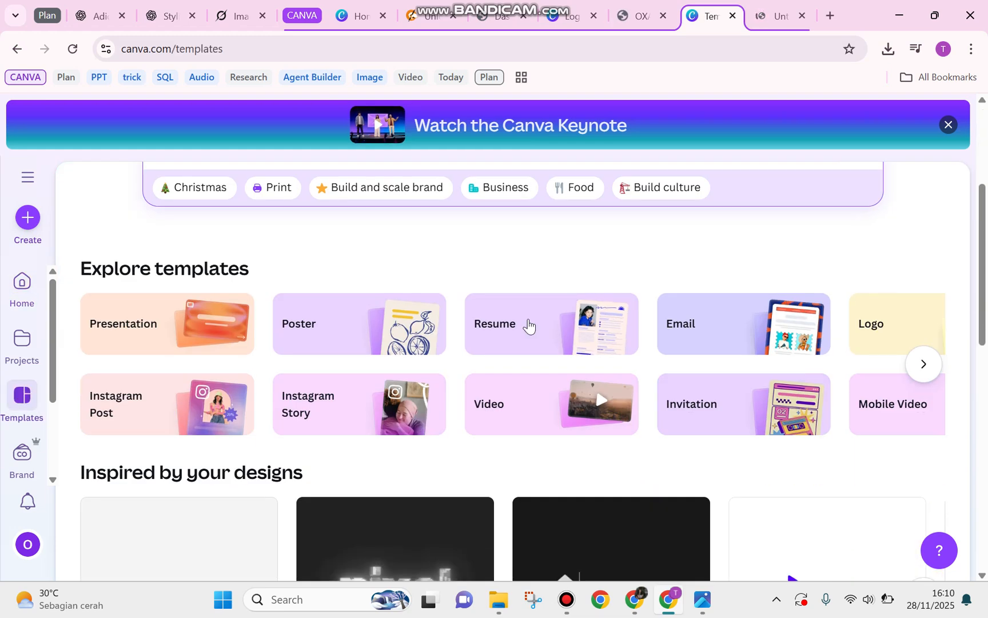
scroll(529, 319, "down", 2)
scroll(548, 327, "down", 2)
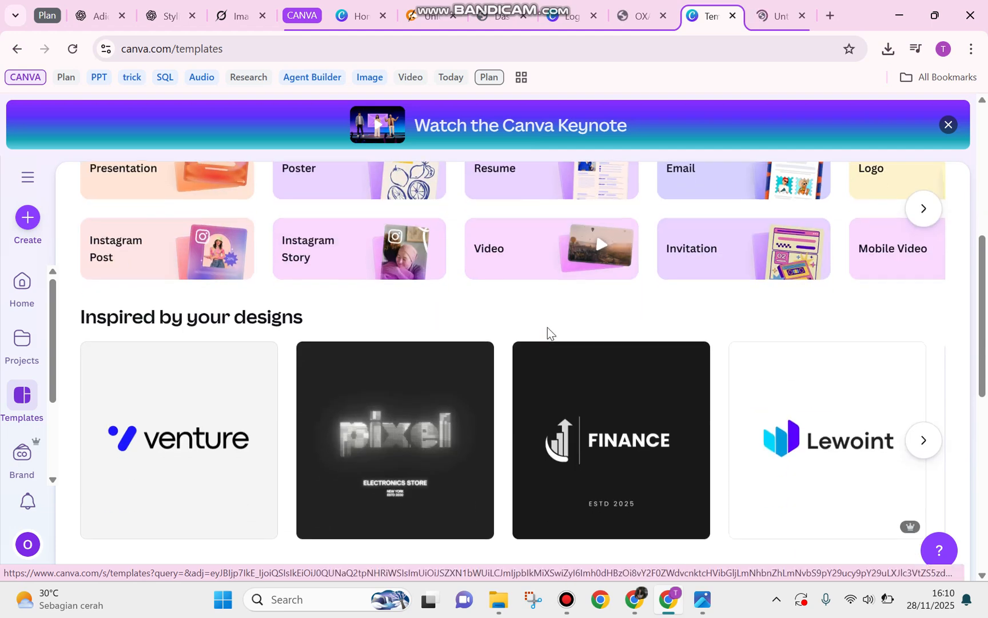
scroll(548, 328, "down", 3)
scroll(548, 327, "down", 2)
scroll(548, 327, "down", 1)
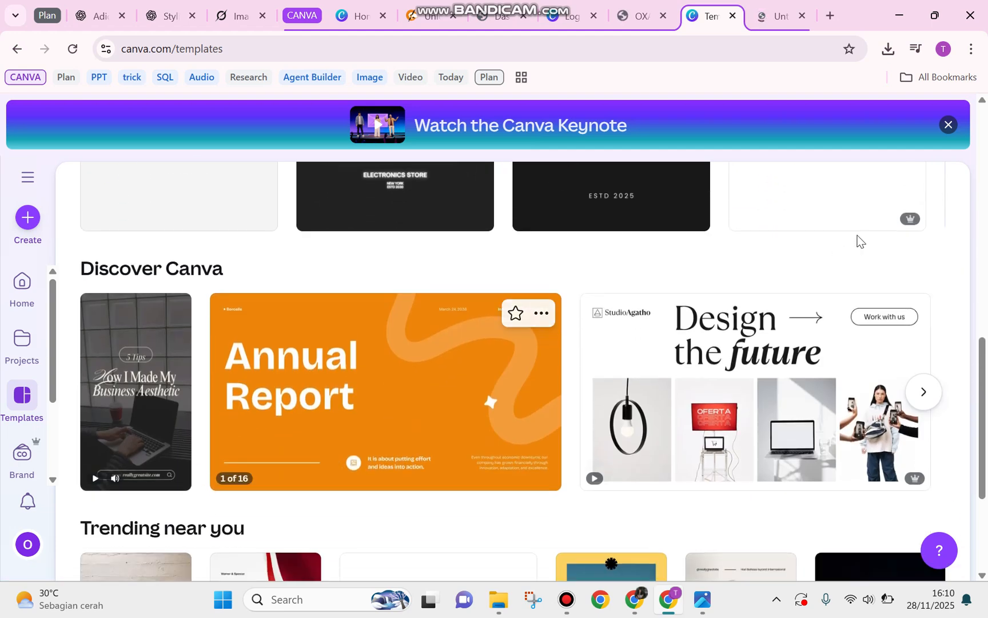
scroll(858, 235, "up", 2)
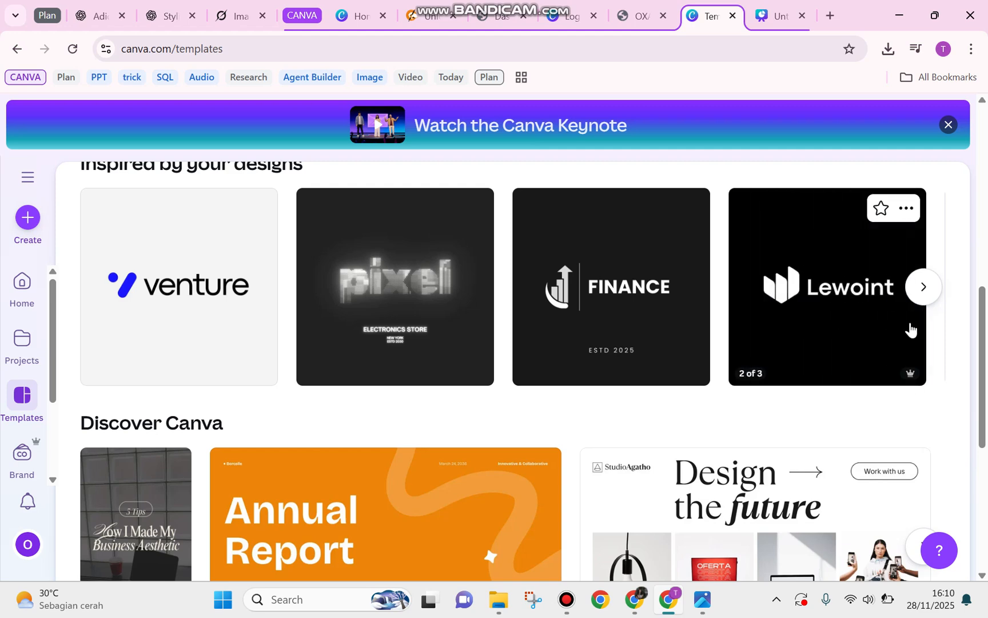
scroll(872, 368, "down", 2)
scroll(872, 368, "down", 2)
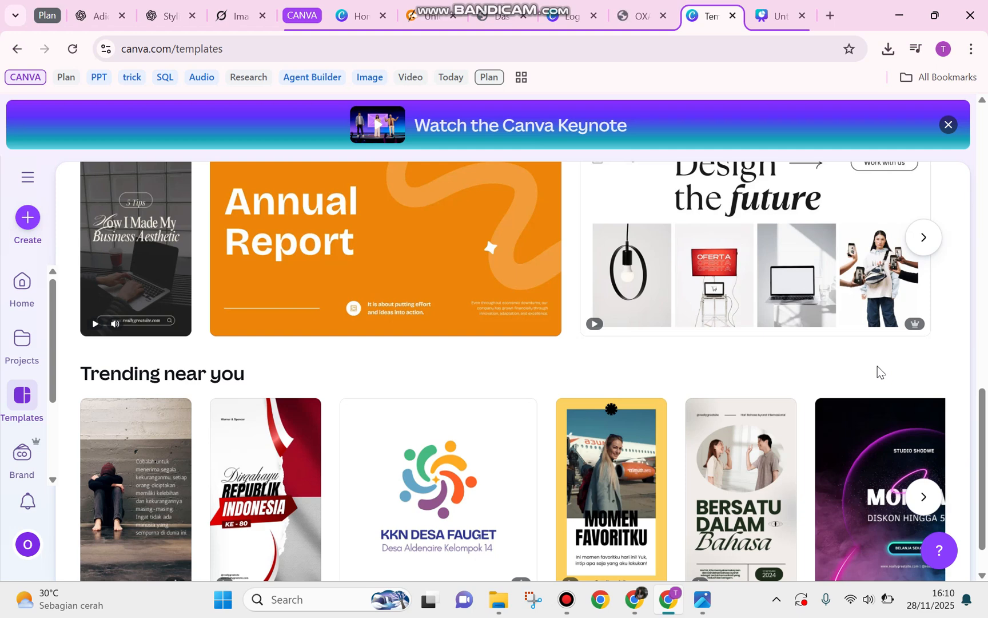
mouse_move(777, 323)
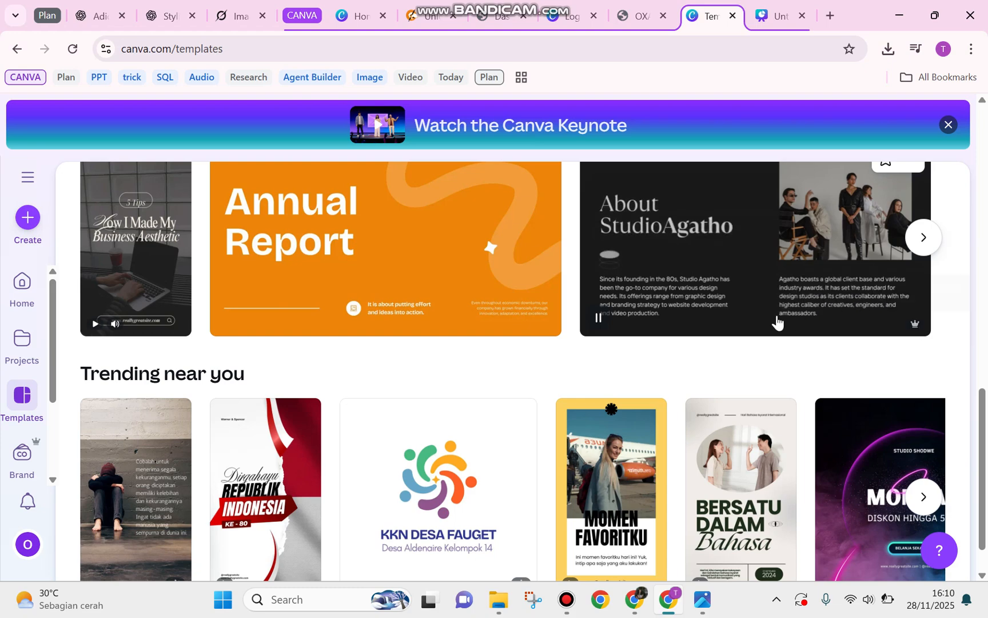
scroll(776, 319, "up", 5)
scroll(777, 319, "up", 5)
scroll(777, 319, "up", 5)
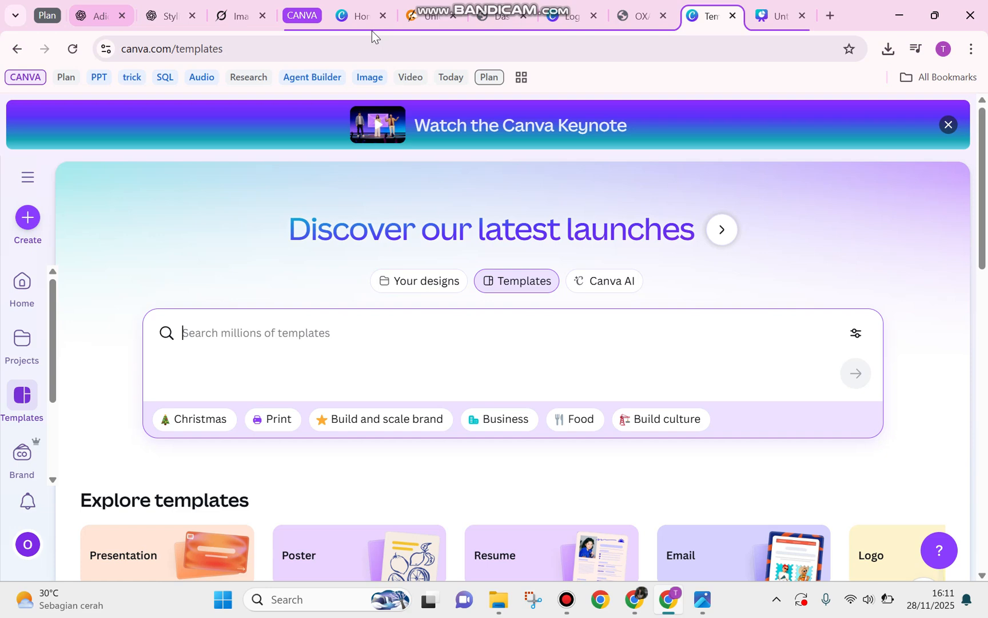
left_click(428, 15)
left_click(495, 16)
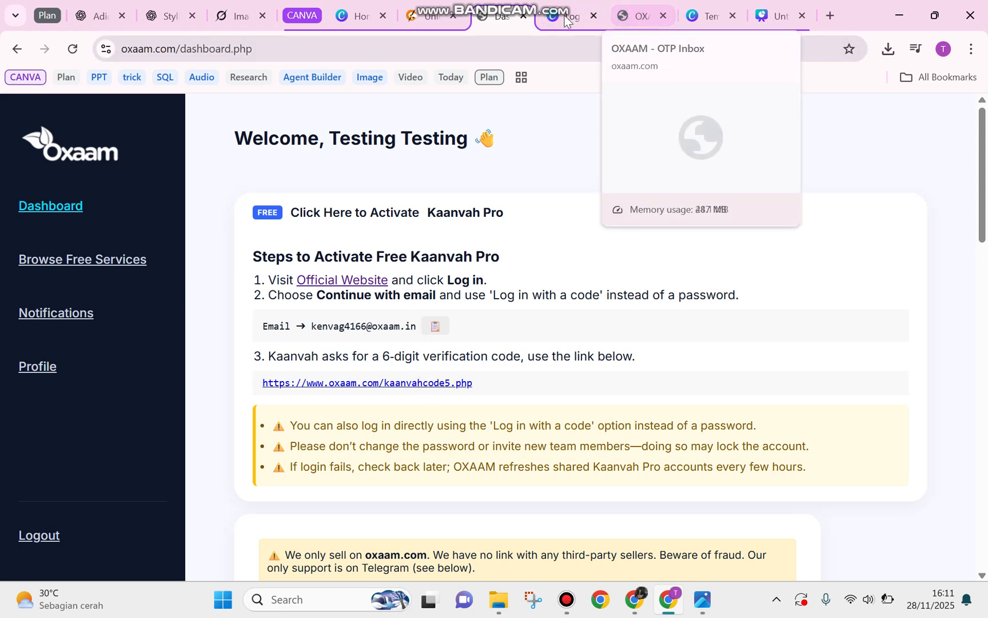
left_click(702, 18)
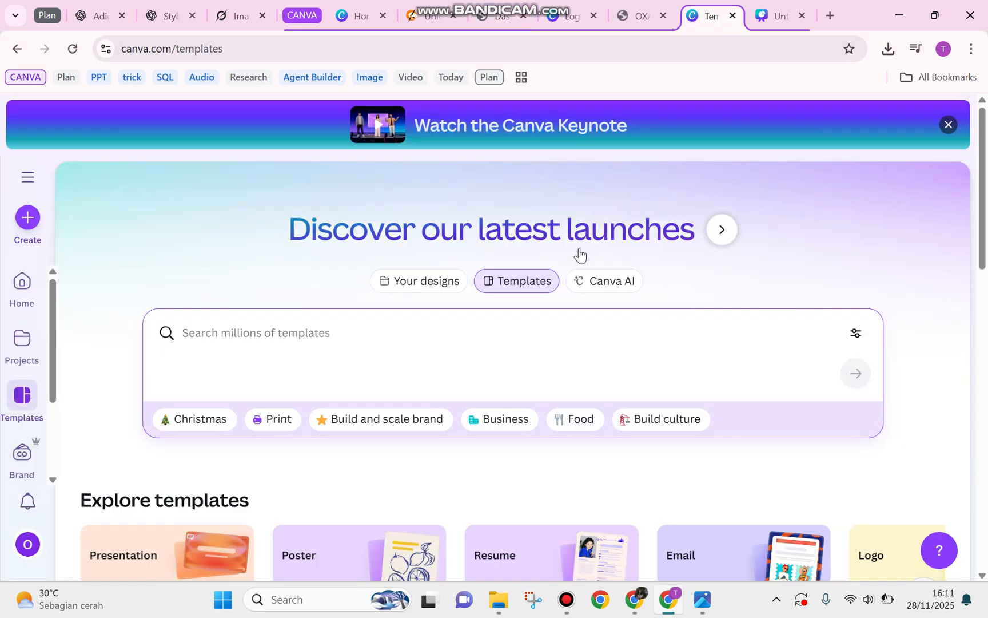
left_click(485, 331)
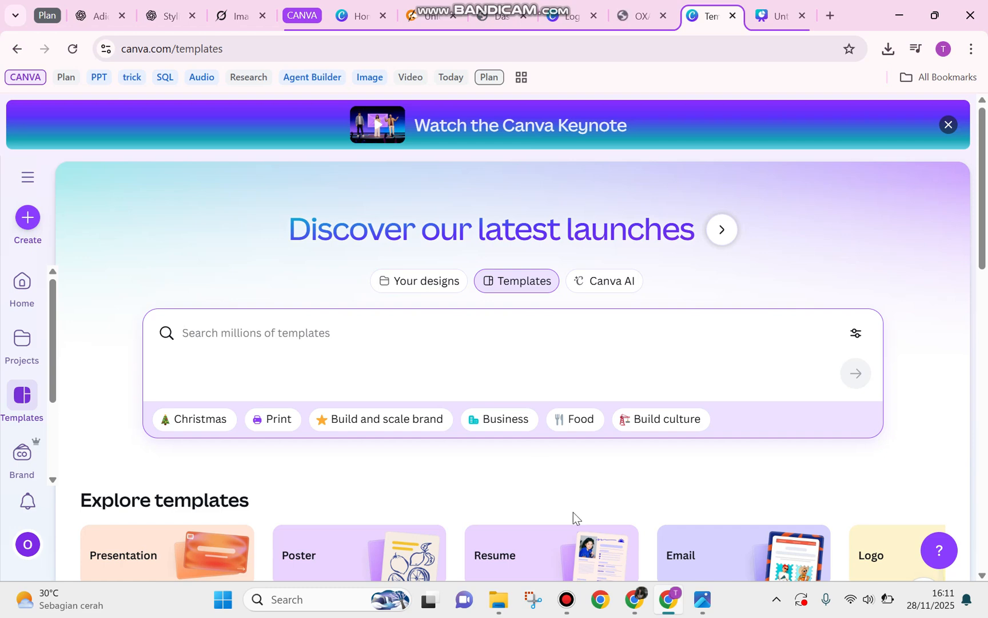
left_click(567, 600)
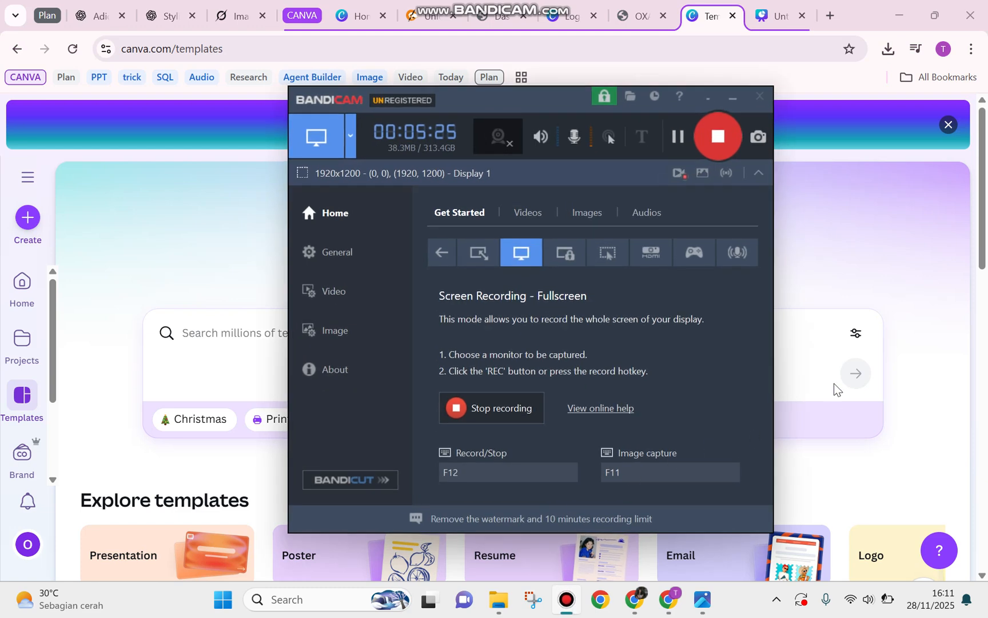